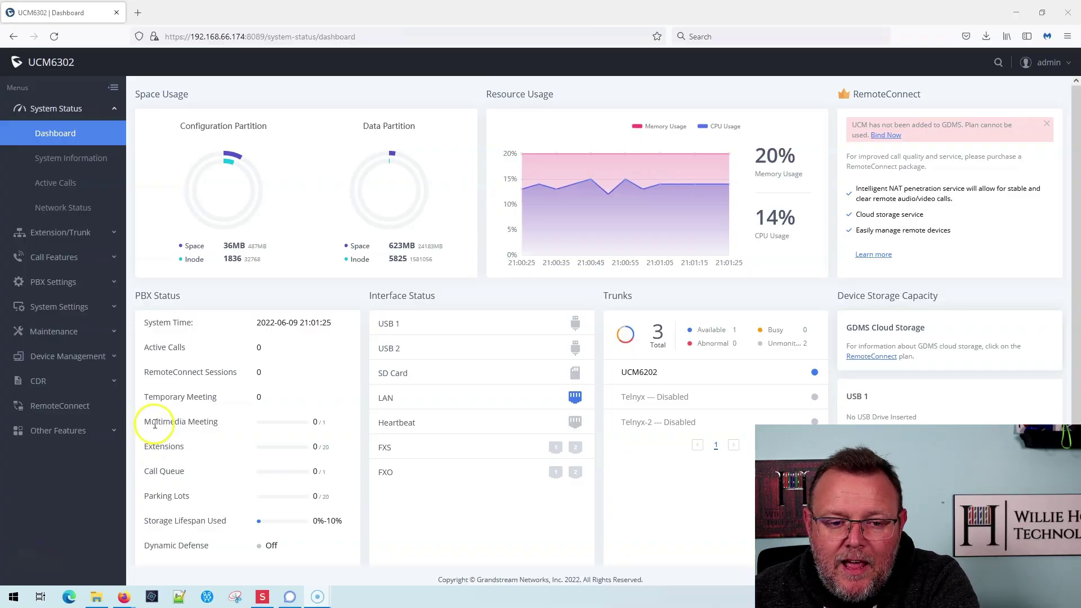
Step: Go to the Email Settings page under System Settings, after a brief detour through PBX Settings
{"action": "left_click", "coordinate": [62, 308]}
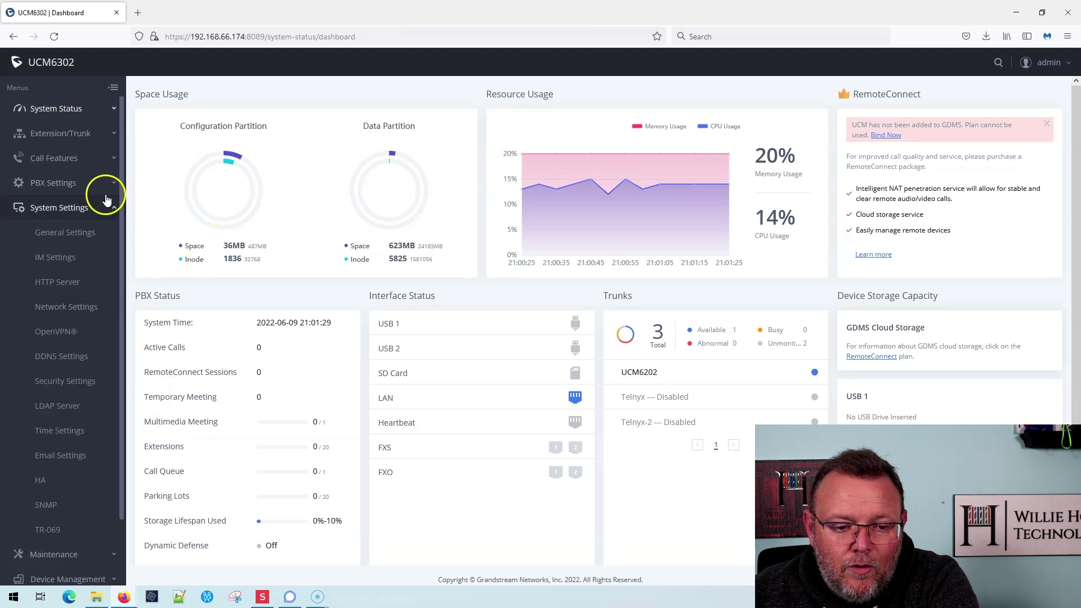
{"action": "left_click", "coordinate": [53, 183]}
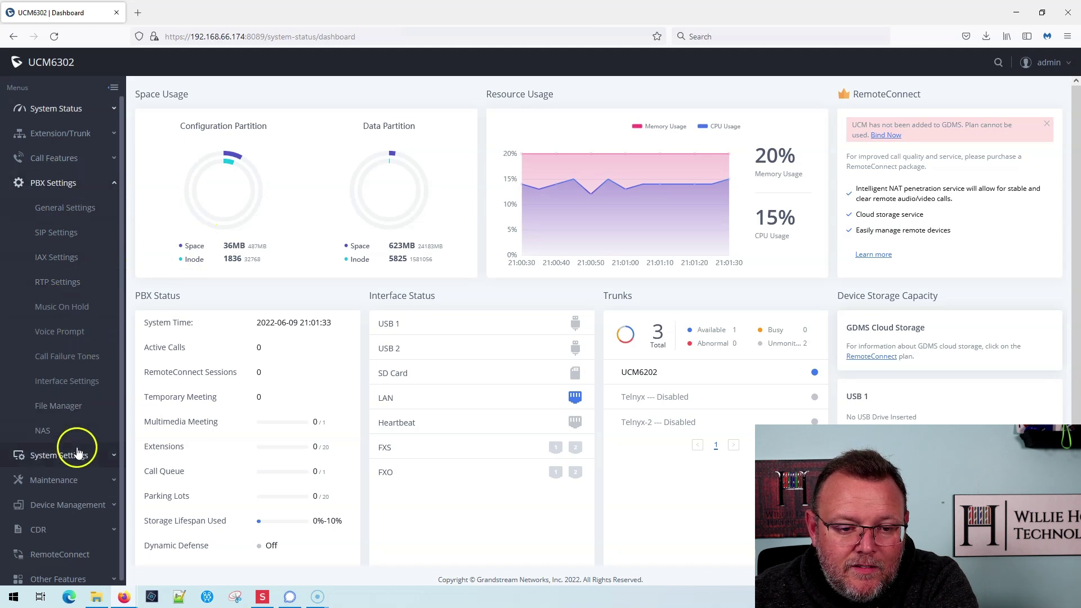
{"action": "left_click", "coordinate": [73, 455]}
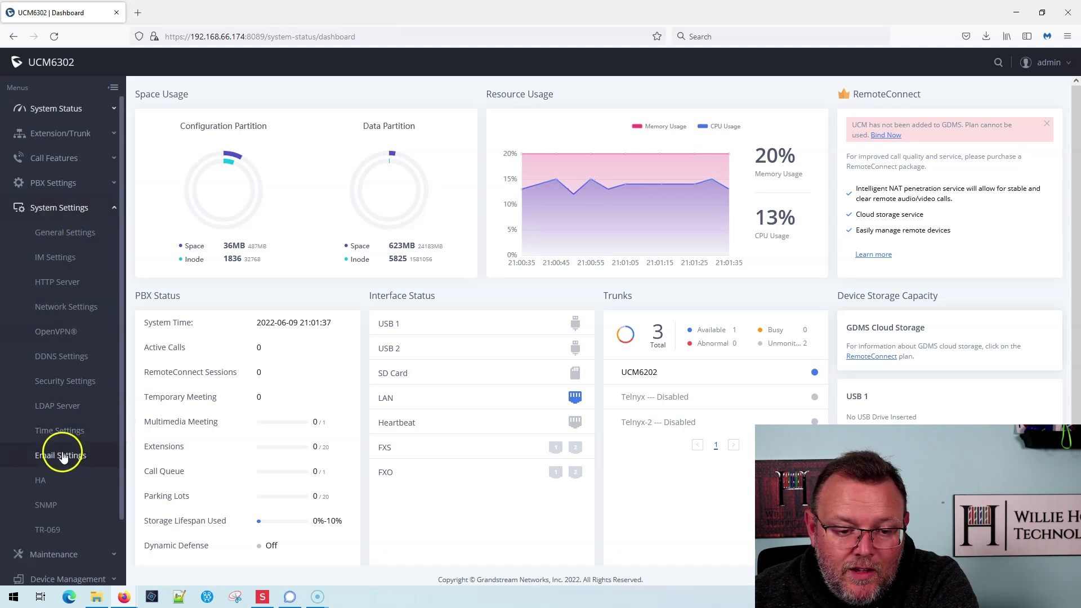
{"action": "left_click", "coordinate": [62, 454]}
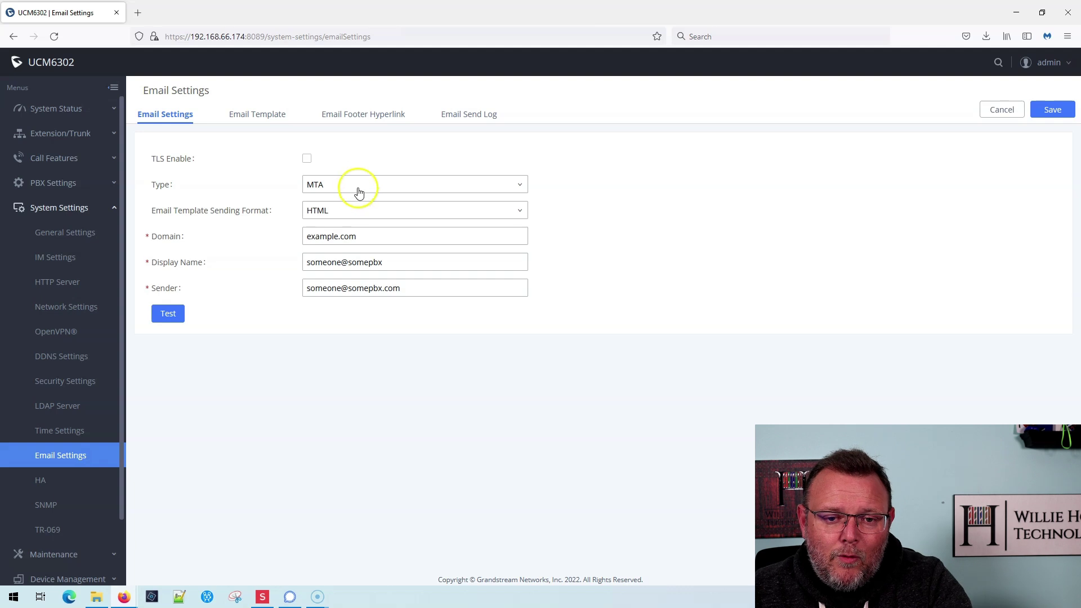
Step: Scroll through the list of email templates
{"action": "left_click", "coordinate": [257, 116]}
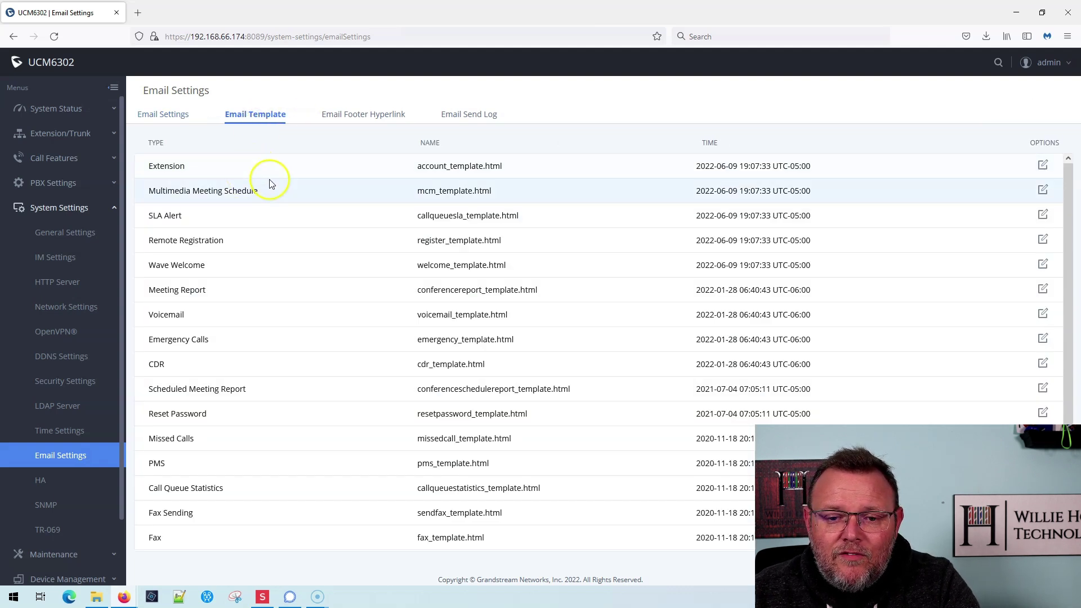
{"action": "scroll", "coordinate": [334, 356], "scroll_direction": "down", "scroll_amount": 1}
{"action": "scroll", "coordinate": [335, 358], "scroll_direction": "up", "scroll_amount": 1}
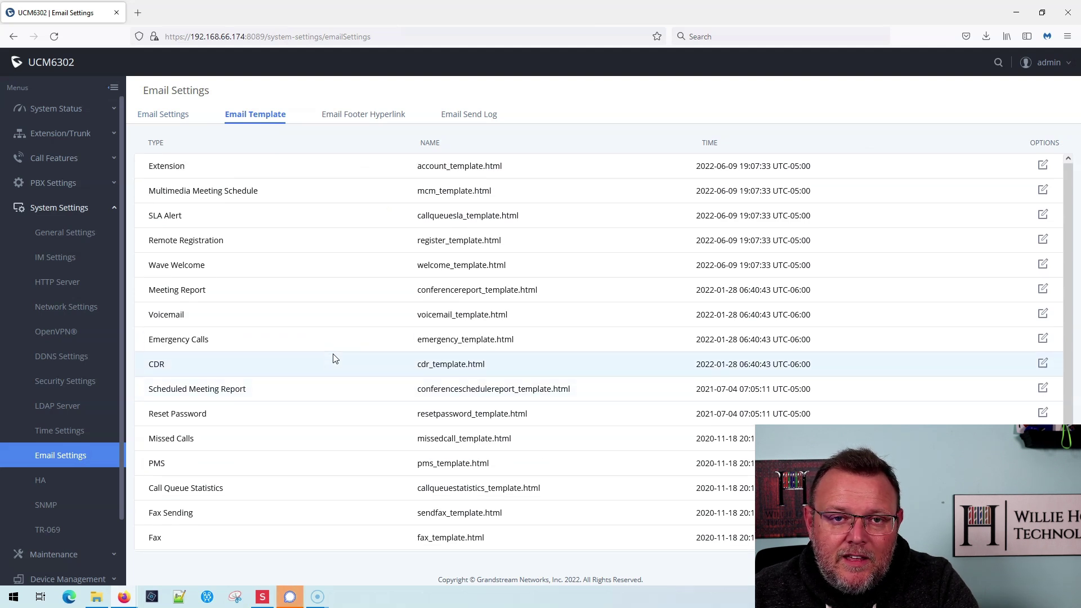
{"action": "scroll", "coordinate": [334, 357], "scroll_direction": "down", "scroll_amount": 1}
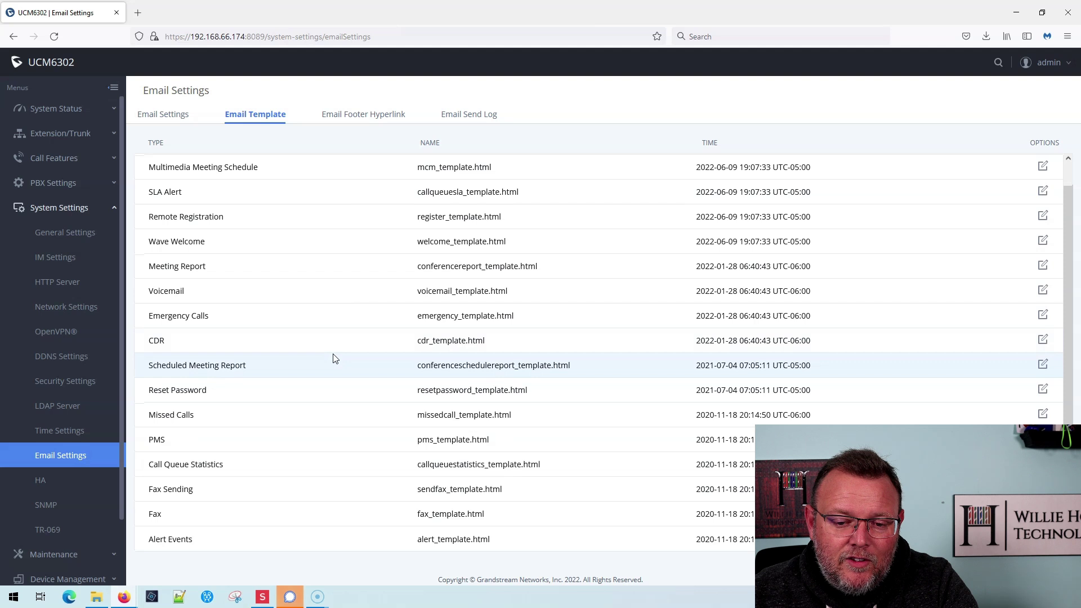
{"action": "scroll", "coordinate": [333, 346], "scroll_direction": "up", "scroll_amount": 1}
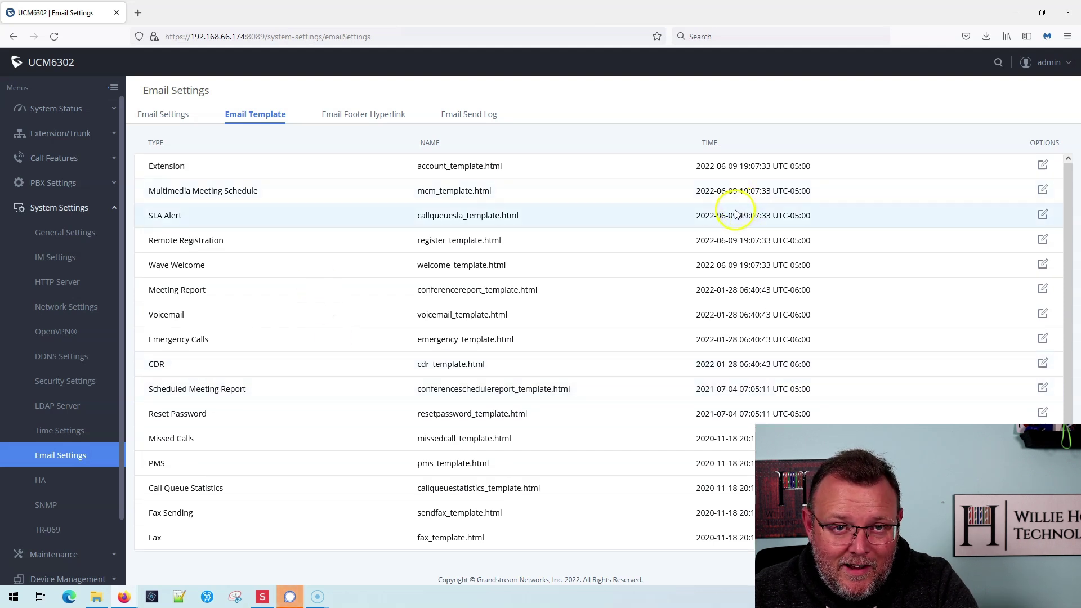
Step: Check the email footer hyperlinks, then view the empty Email Send Log
{"action": "left_click", "coordinate": [381, 114]}
{"action": "left_click", "coordinate": [411, 148]}
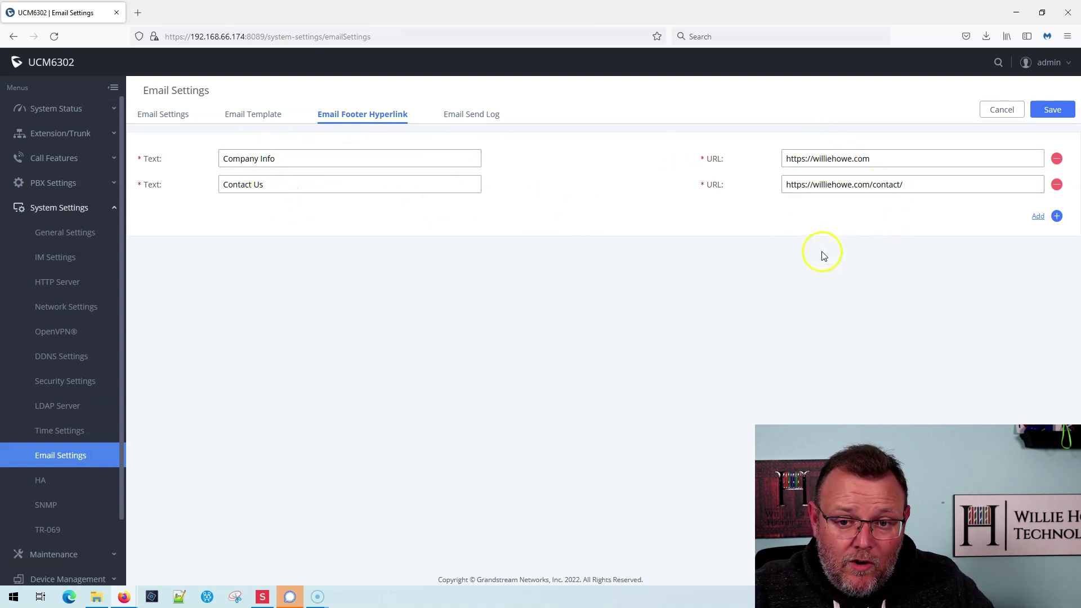
{"action": "left_click", "coordinate": [471, 115]}
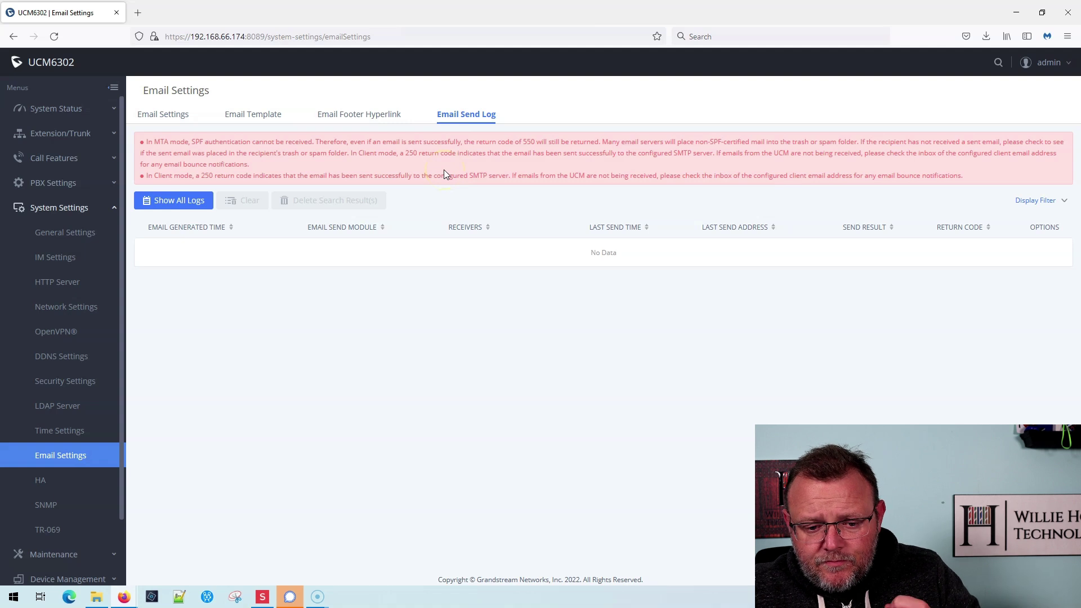
Step: Change the email Type from MTA to Client and put the cursor in the SMTP Server field
{"action": "left_click", "coordinate": [168, 124]}
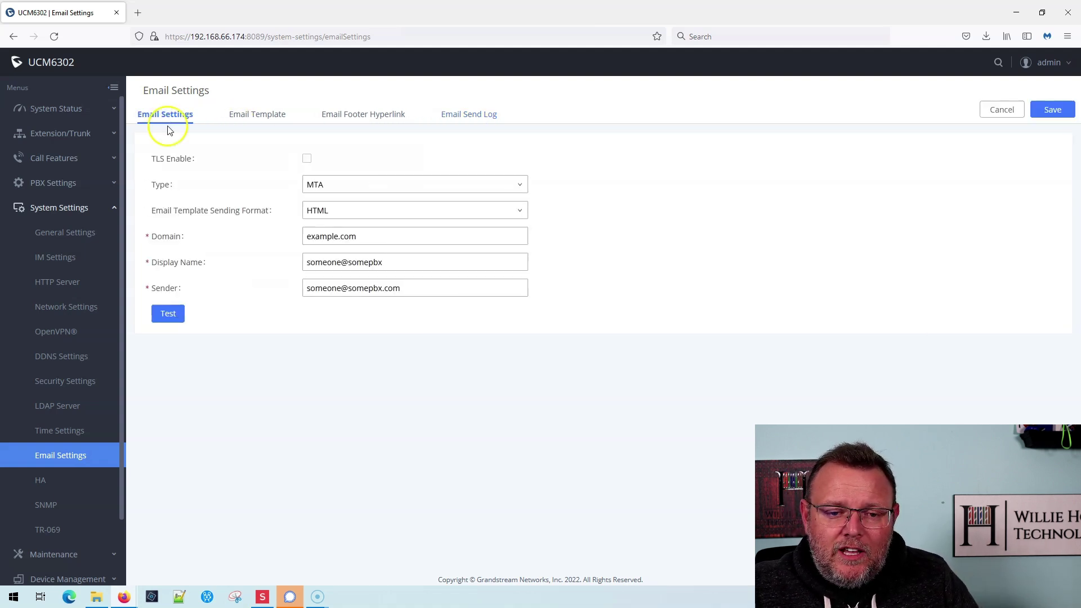
{"action": "left_click", "coordinate": [340, 184]}
{"action": "left_click", "coordinate": [354, 204]}
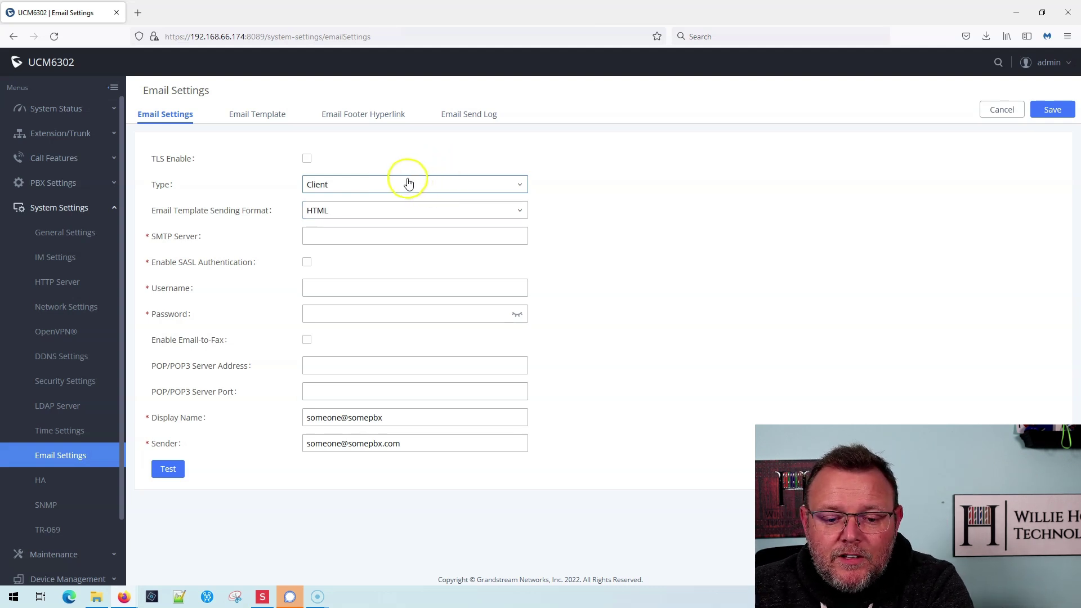
{"action": "left_click", "coordinate": [377, 239]}
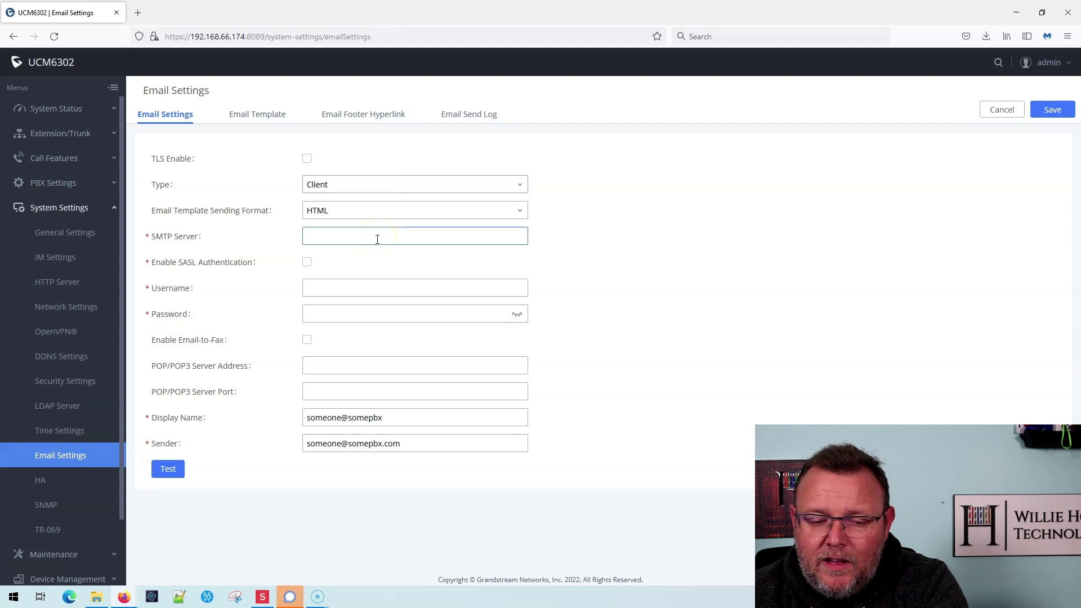
Step: Enter smtp.mailgun.org as the SMTP server and enable TLS and SASL authentication
{"action": "type", "text": "smtp"}
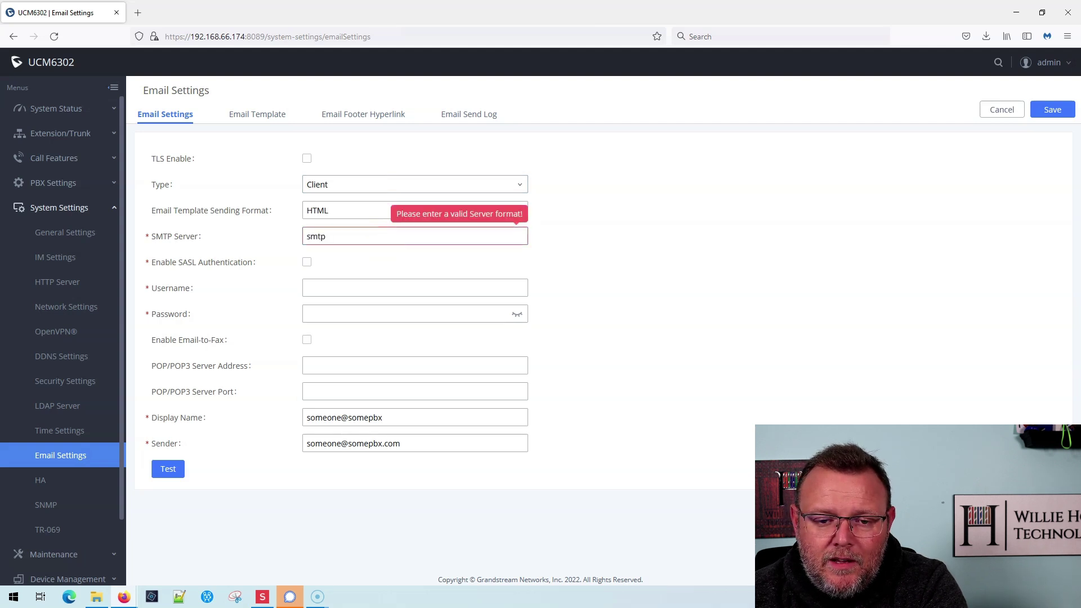
{"action": "type", "text": ".mailgun.org"}
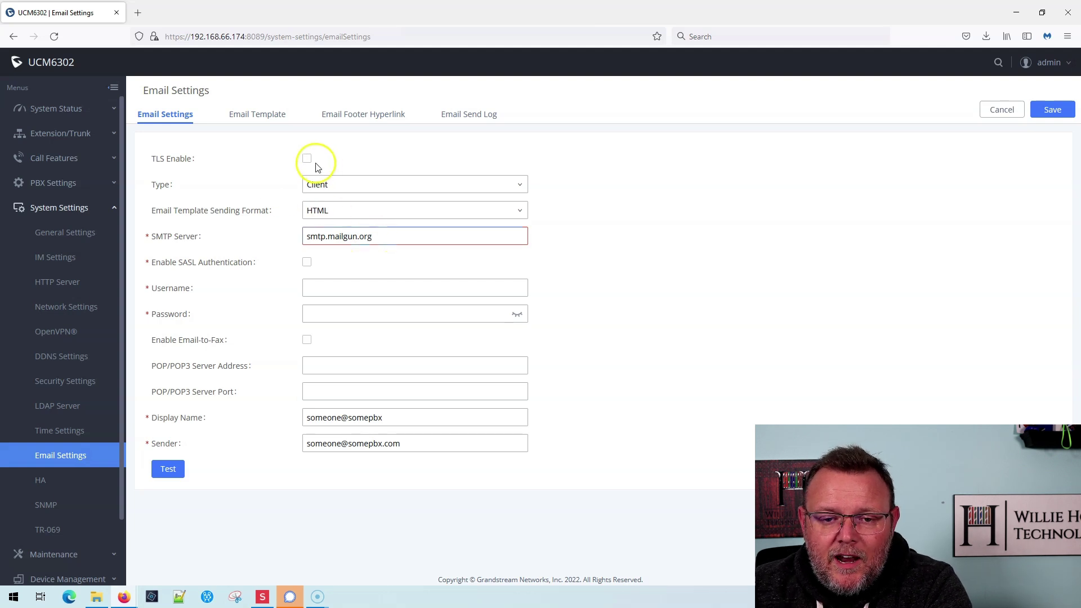
{"action": "left_click", "coordinate": [307, 158]}
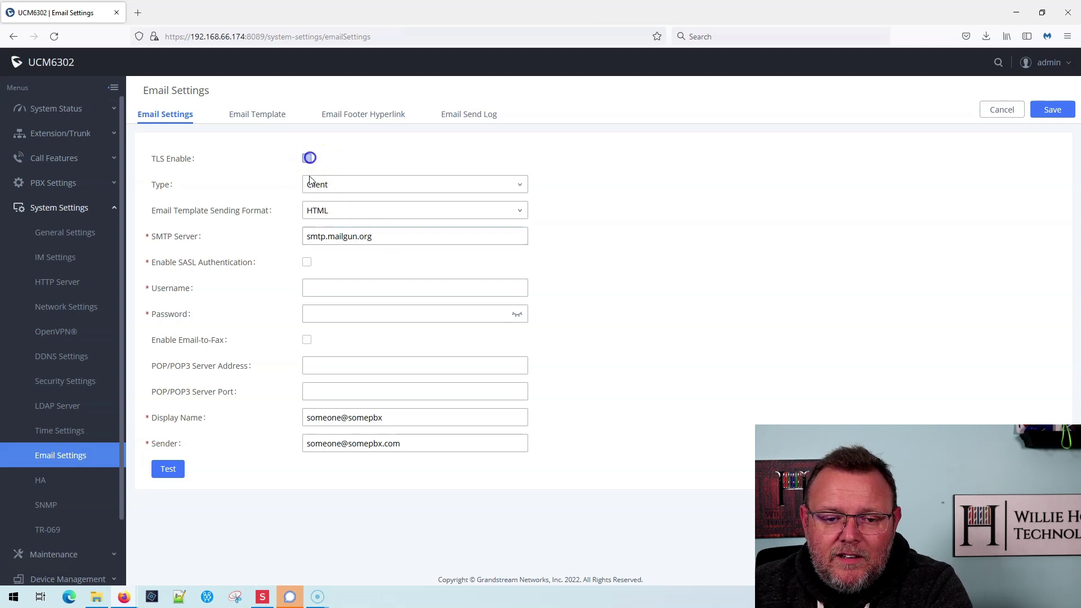
{"action": "left_click", "coordinate": [308, 263]}
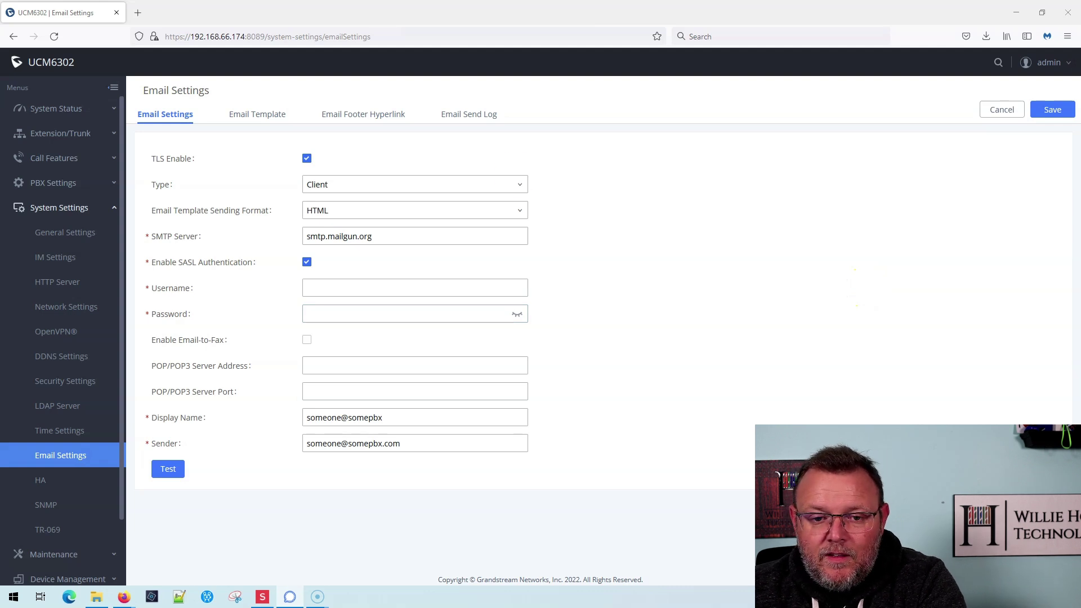
Step: Paste the Mailgun login as SMTP username and sender, and begin typing the display name
{"action": "left_click", "coordinate": [333, 289]}
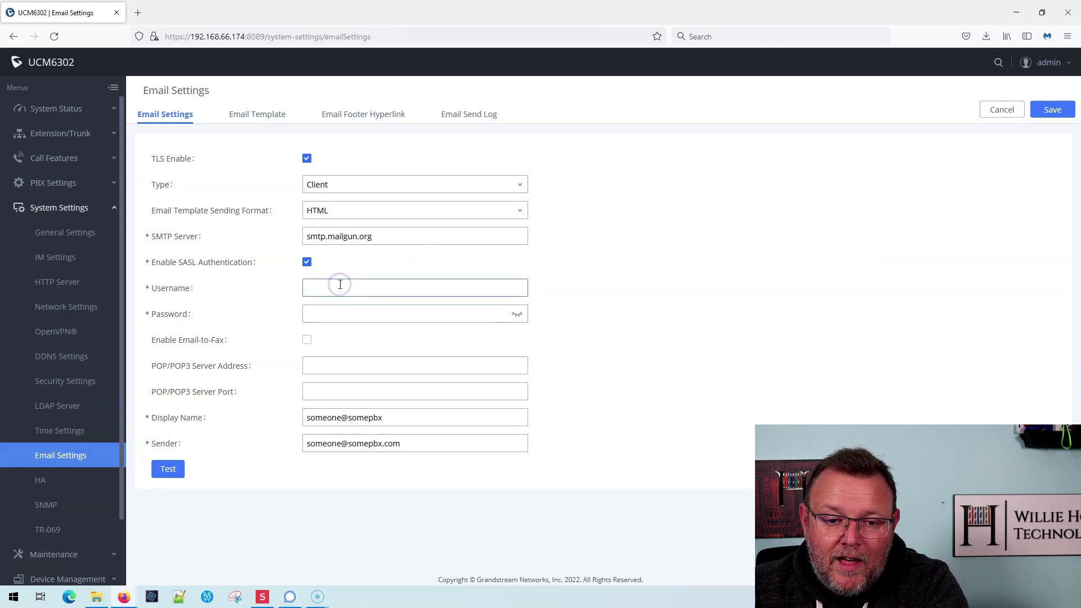
{"action": "key", "text": "ctrl+v"}
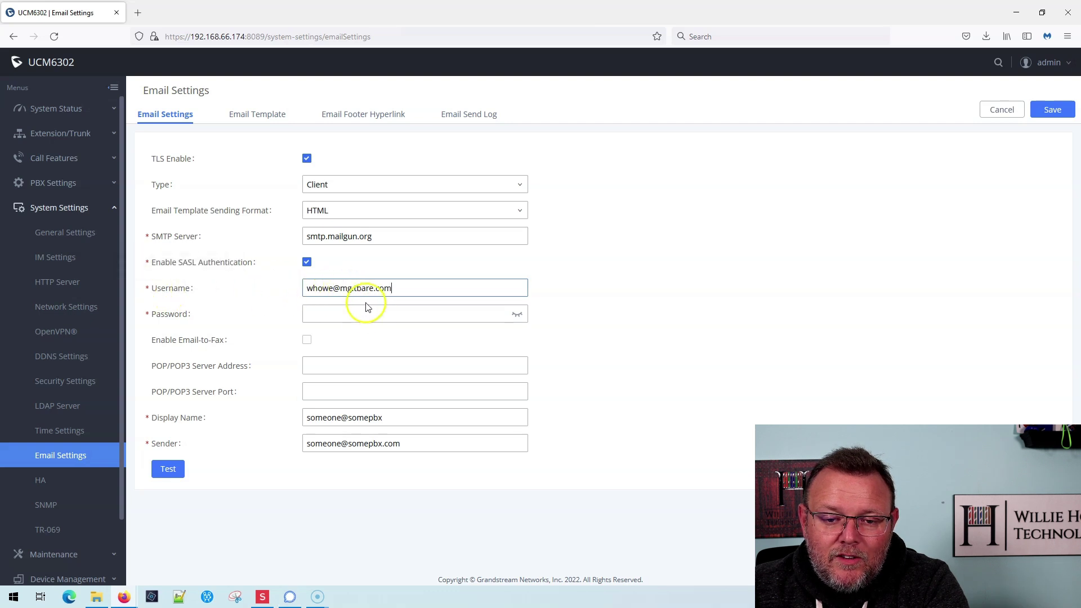
{"action": "left_click", "coordinate": [362, 320]}
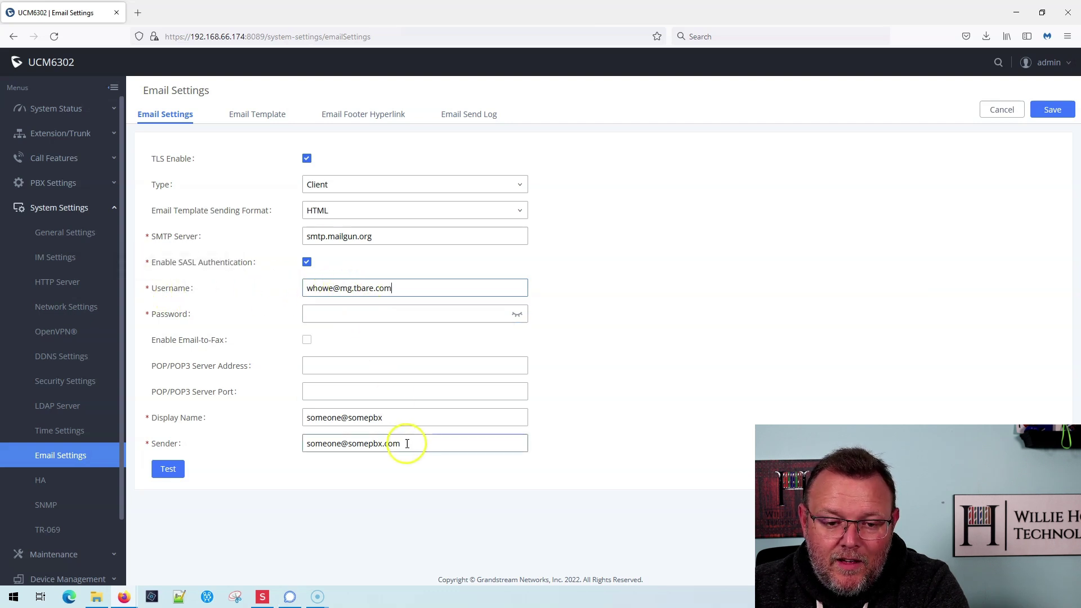
{"action": "left_click_drag", "start_coordinate": [421, 443], "coordinate": [274, 441]}
{"action": "key", "text": "ctrl+v"}
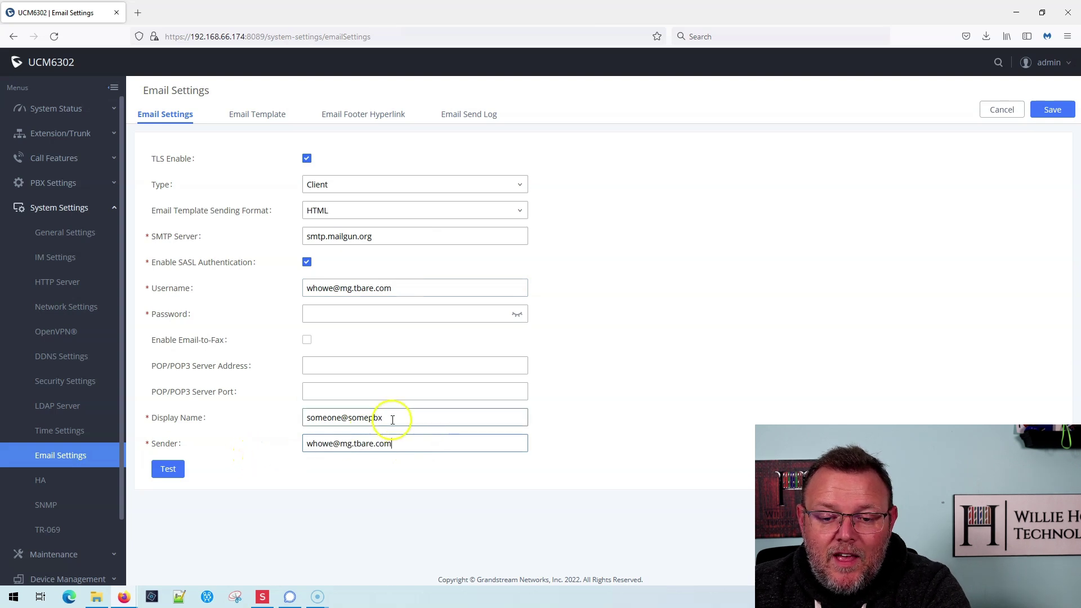
{"action": "left_click_drag", "start_coordinate": [392, 420], "coordinate": [225, 416]}
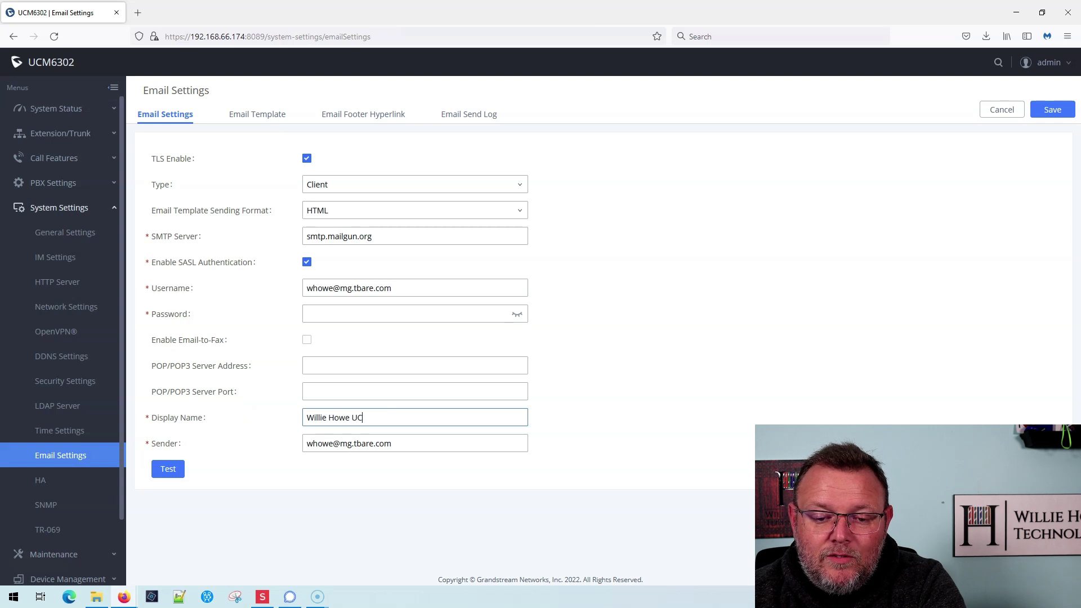
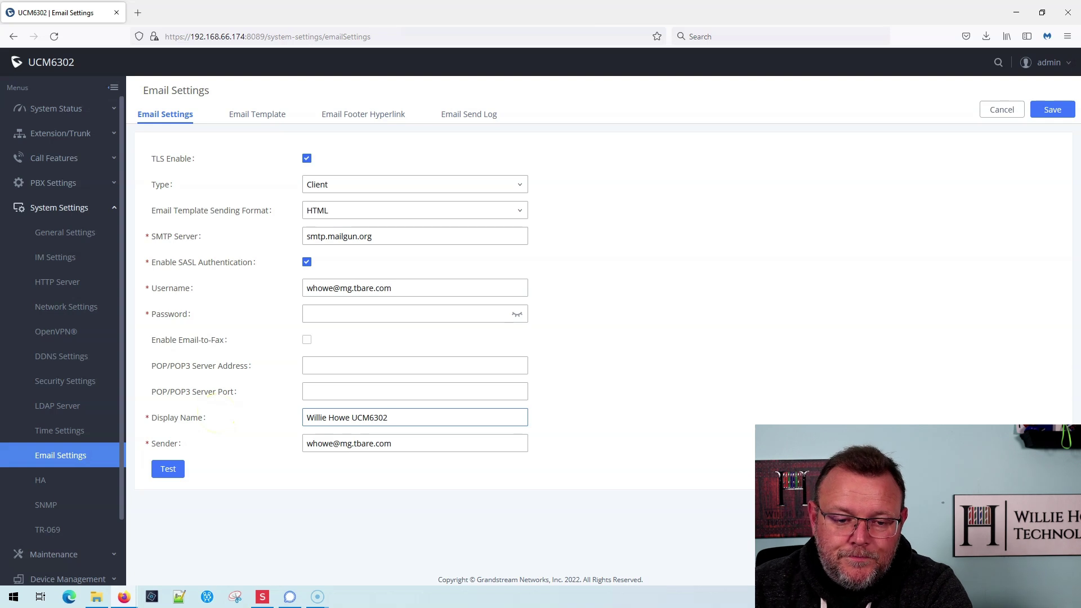
Step: Fill in the Mailgun SMTP password, then save and apply the email settings
{"action": "left_click", "coordinate": [324, 385]}
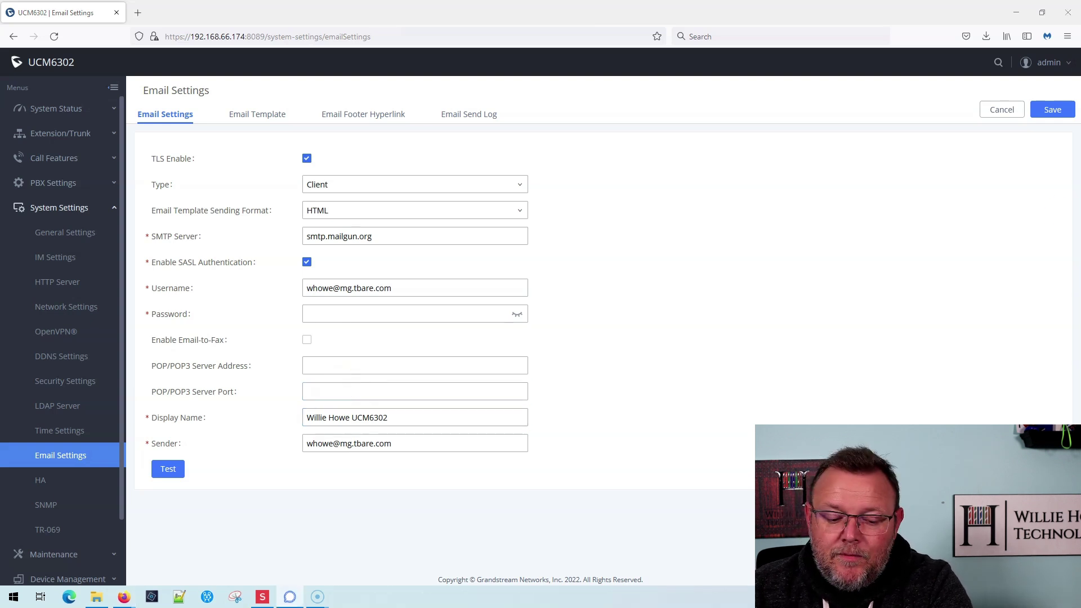
{"action": "left_click", "coordinate": [319, 310]}
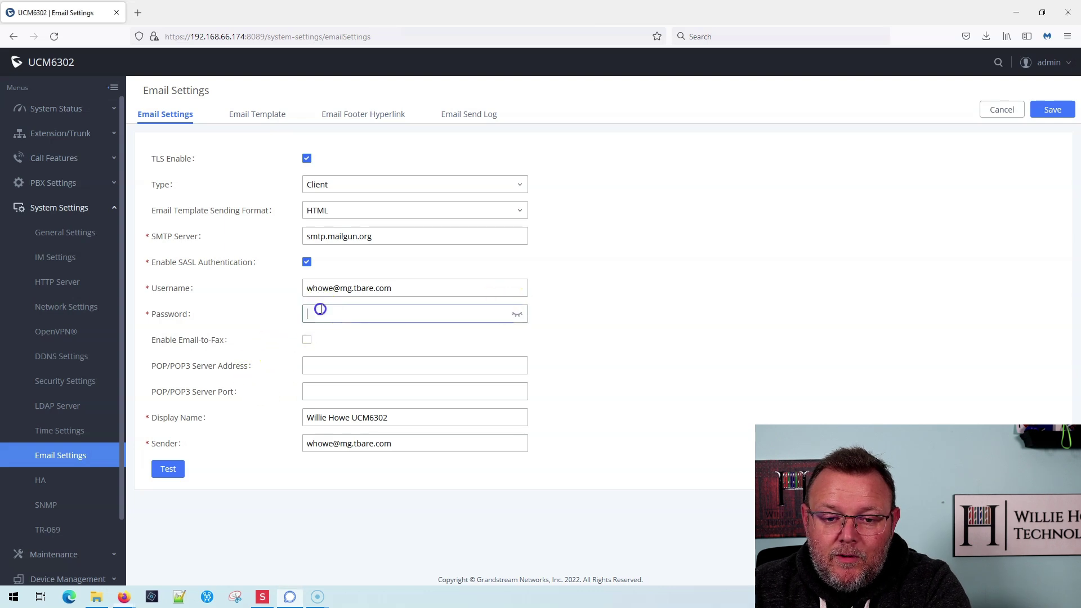
{"action": "key", "text": "ctrl+v"}
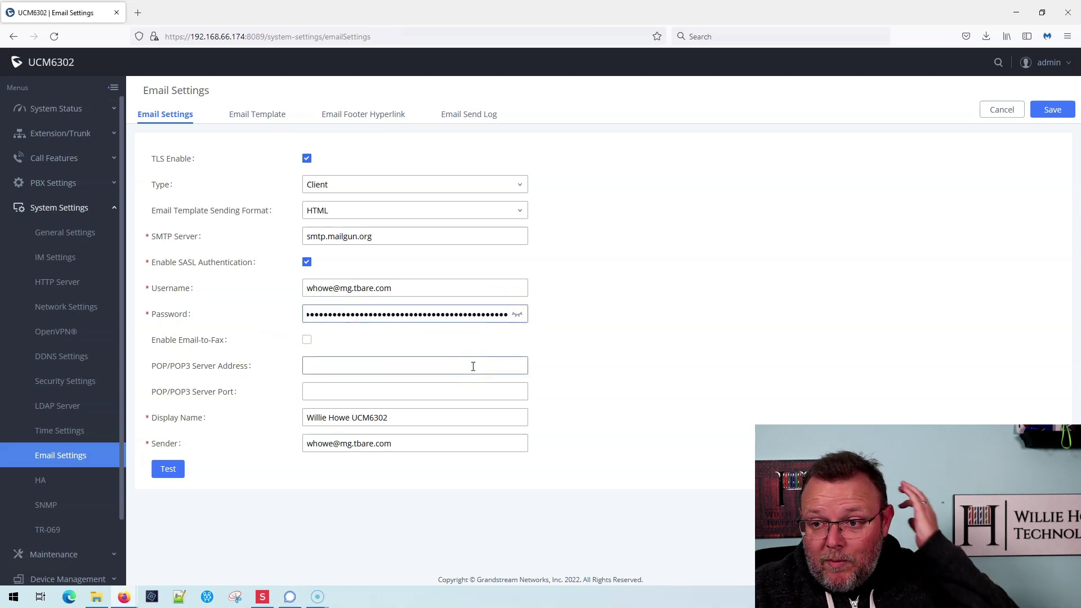
{"action": "left_click", "coordinate": [1052, 110]}
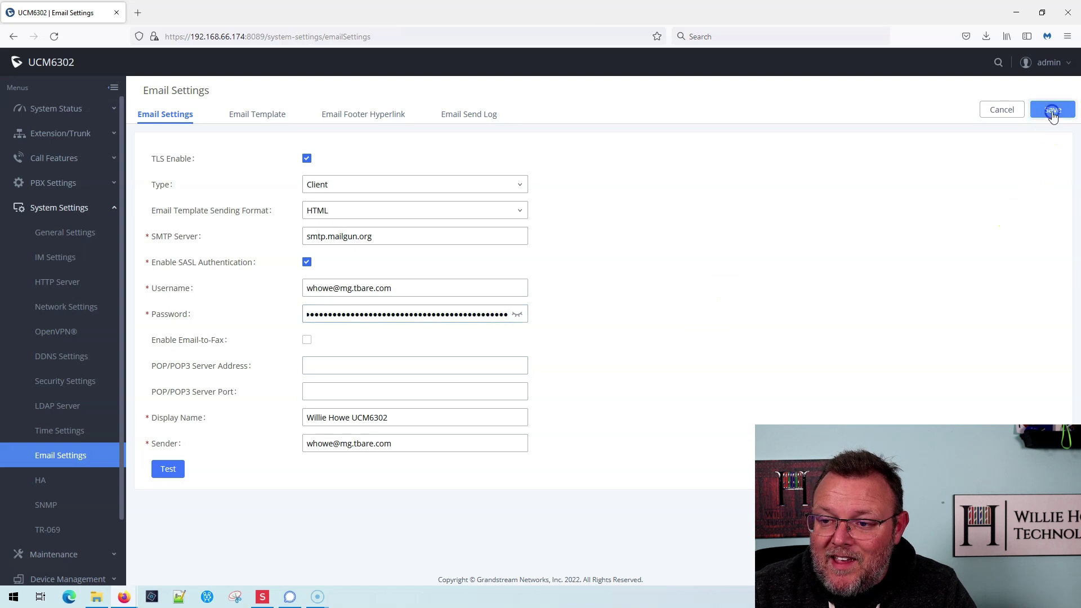
{"action": "left_click", "coordinate": [958, 61]}
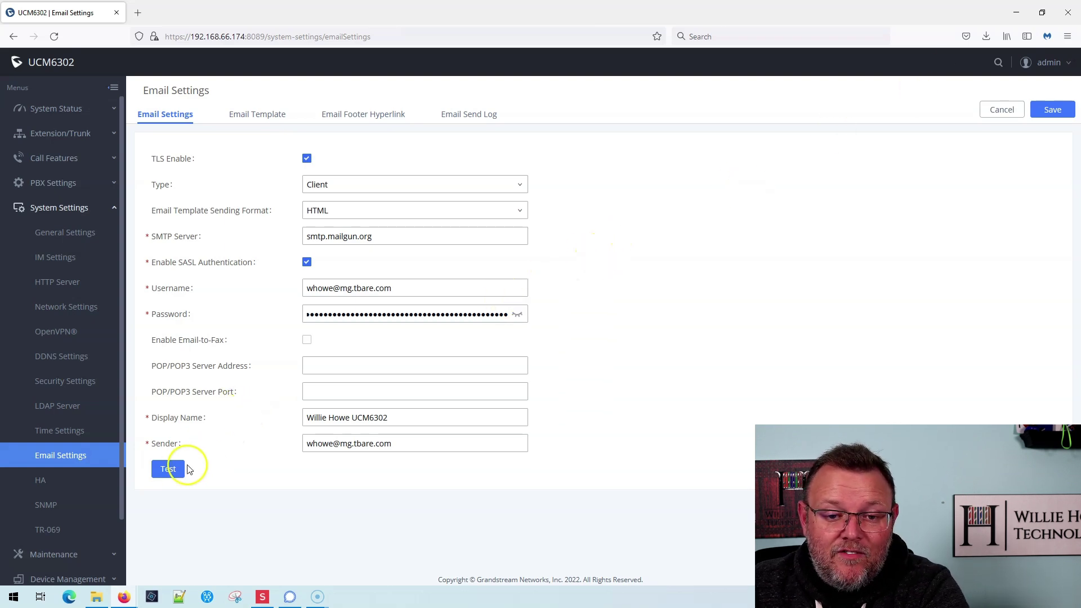
Step: Send a test email to the recipient's e-mail address through the Test dialog
{"action": "left_click", "coordinate": [168, 470]}
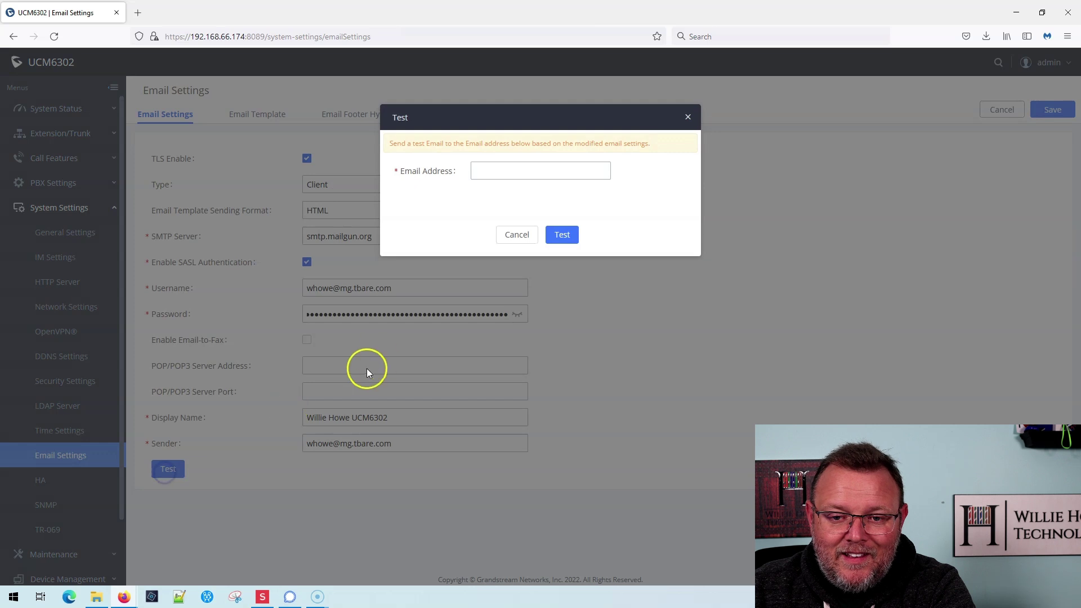
{"action": "left_click", "coordinate": [504, 173]}
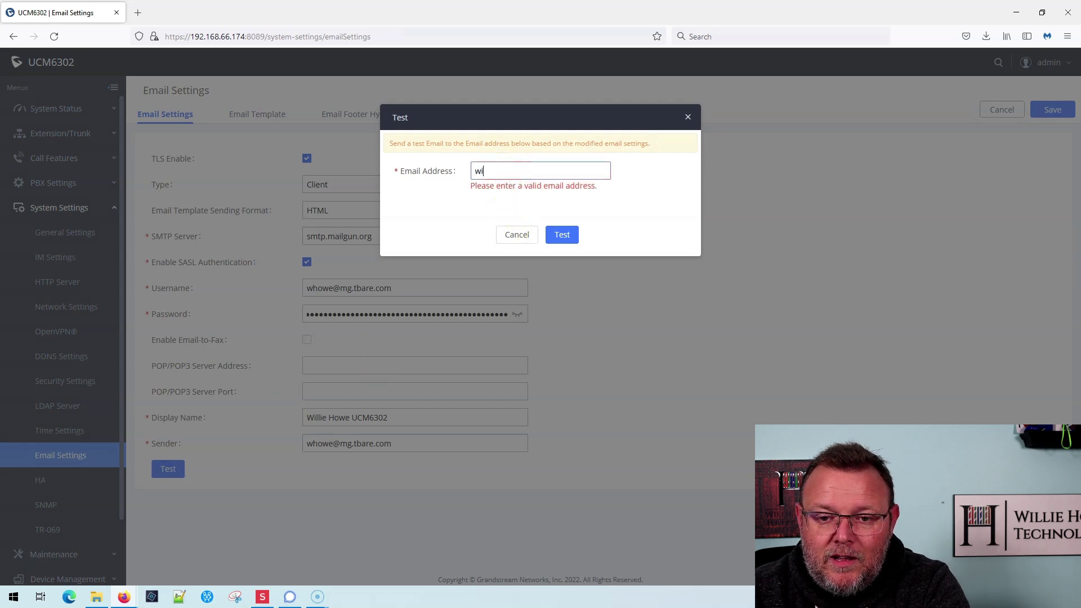
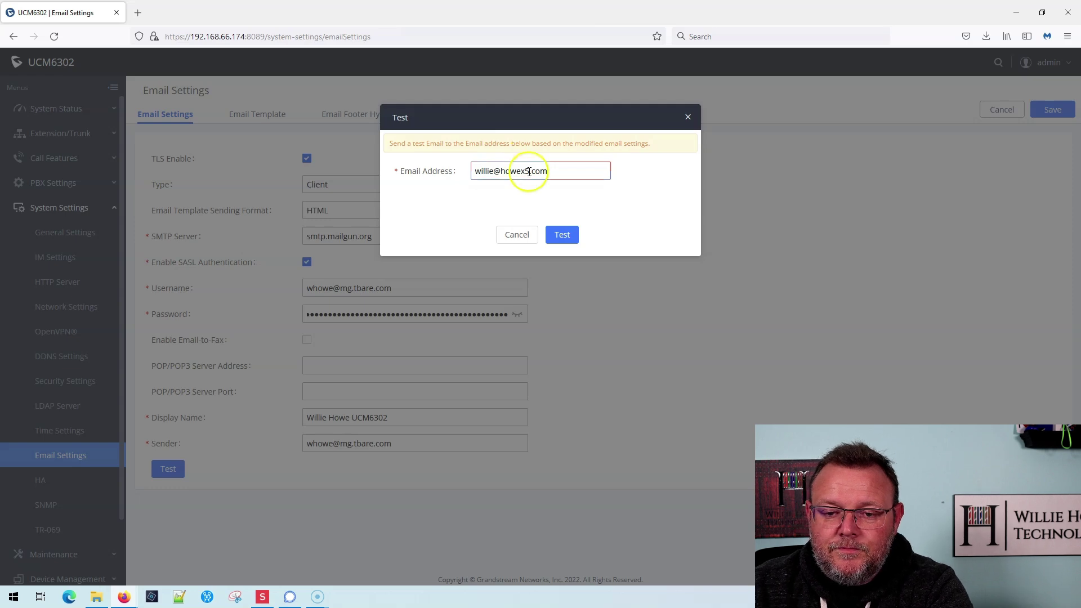
{"action": "left_click", "coordinate": [563, 242]}
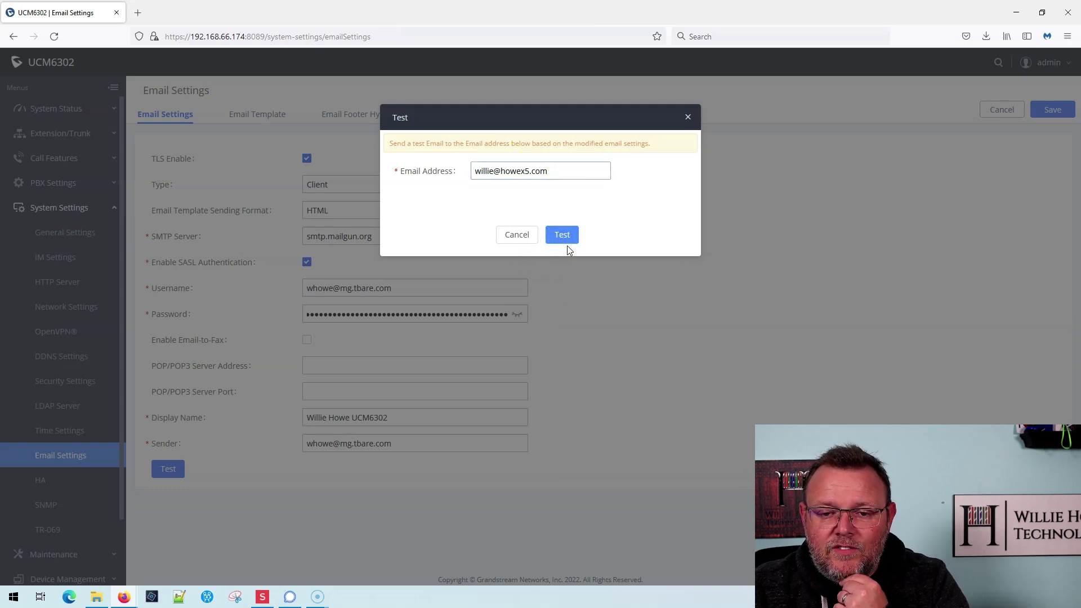
{"action": "left_click", "coordinate": [567, 242]}
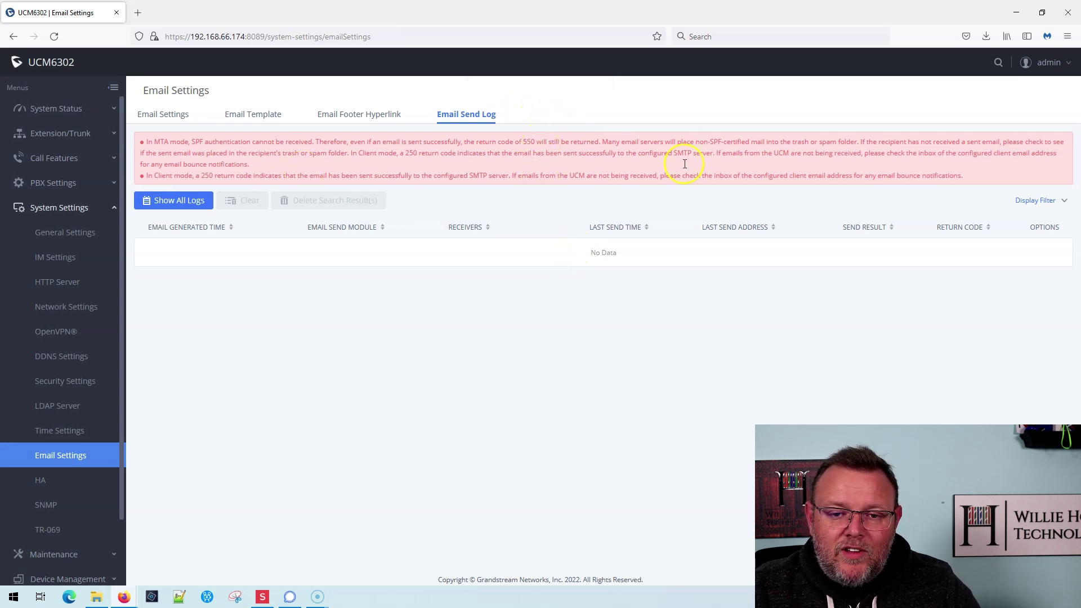
Step: Reload the send log to confirm the test email was sent with code 250, then switch to Gmail
{"action": "left_click", "coordinate": [55, 37]}
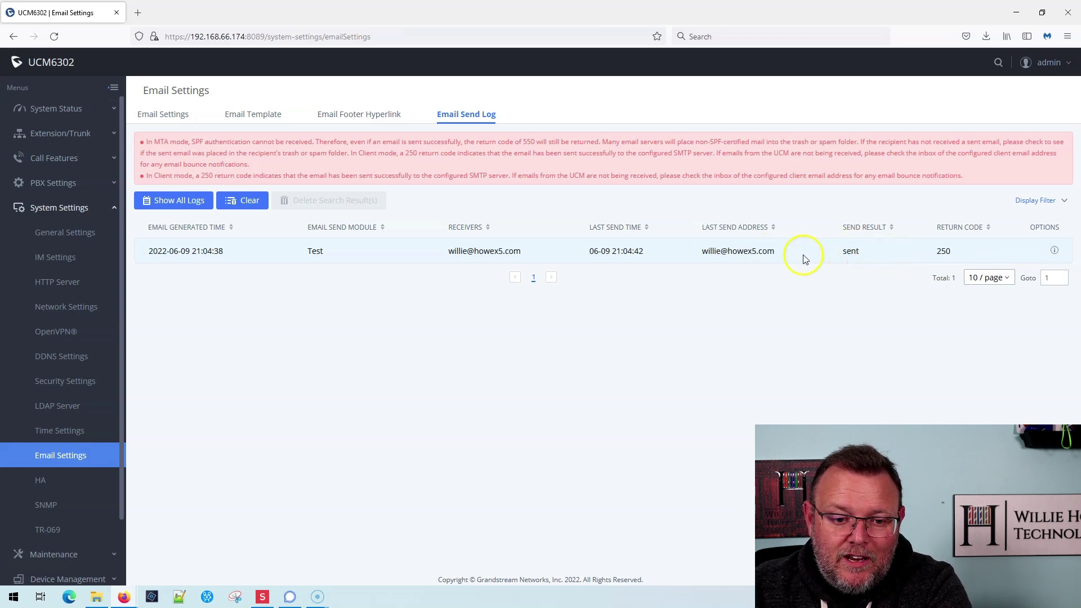
{"action": "key", "text": "alt+Tab"}
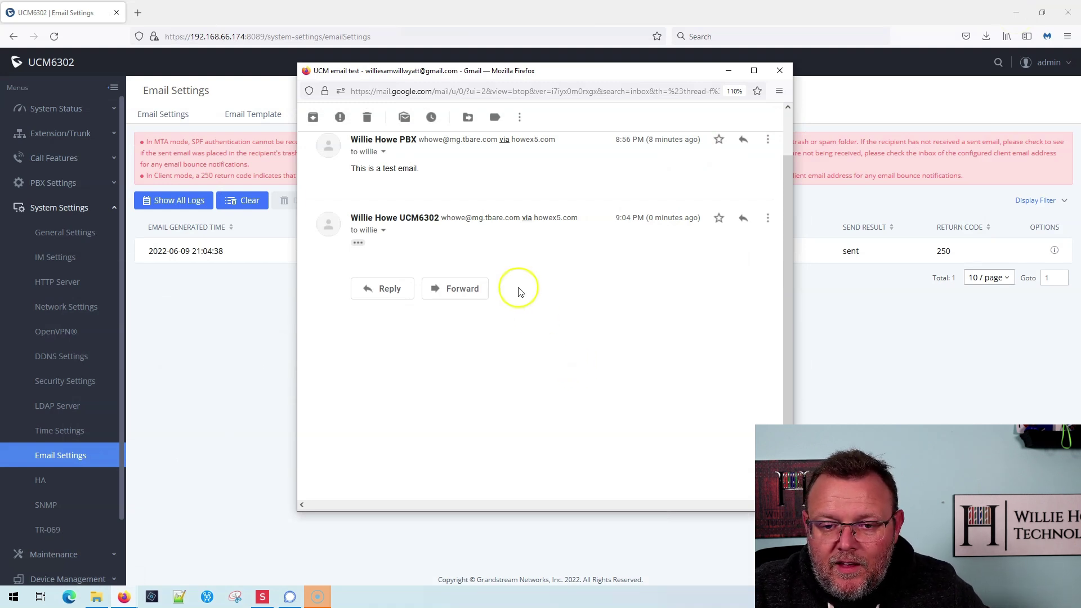
Step: Expand the trimmed UCM6302 message to reveal "This is a test email."
{"action": "left_click", "coordinate": [359, 242]}
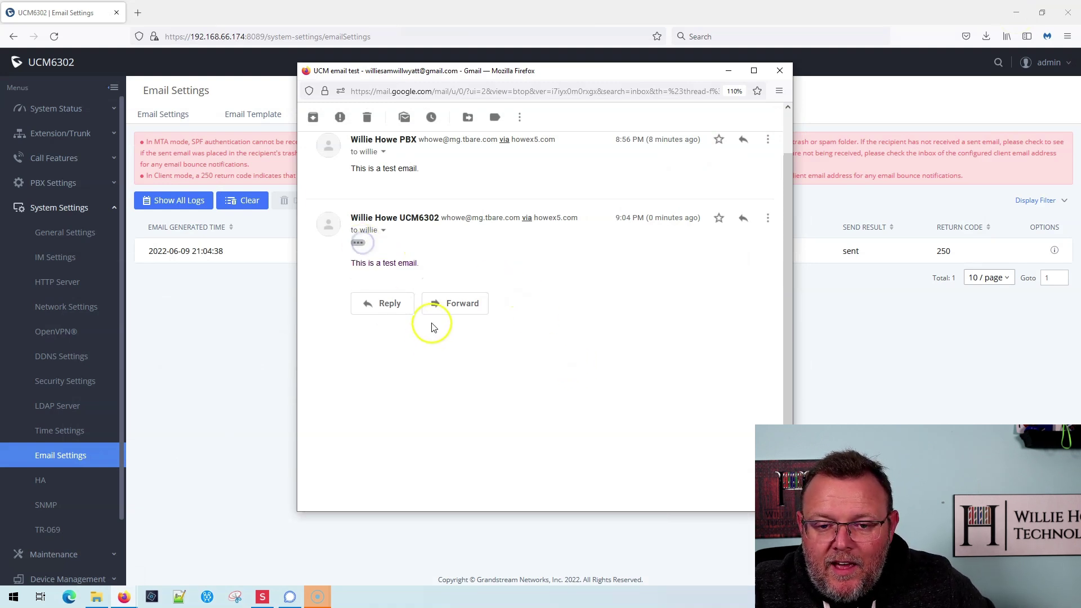